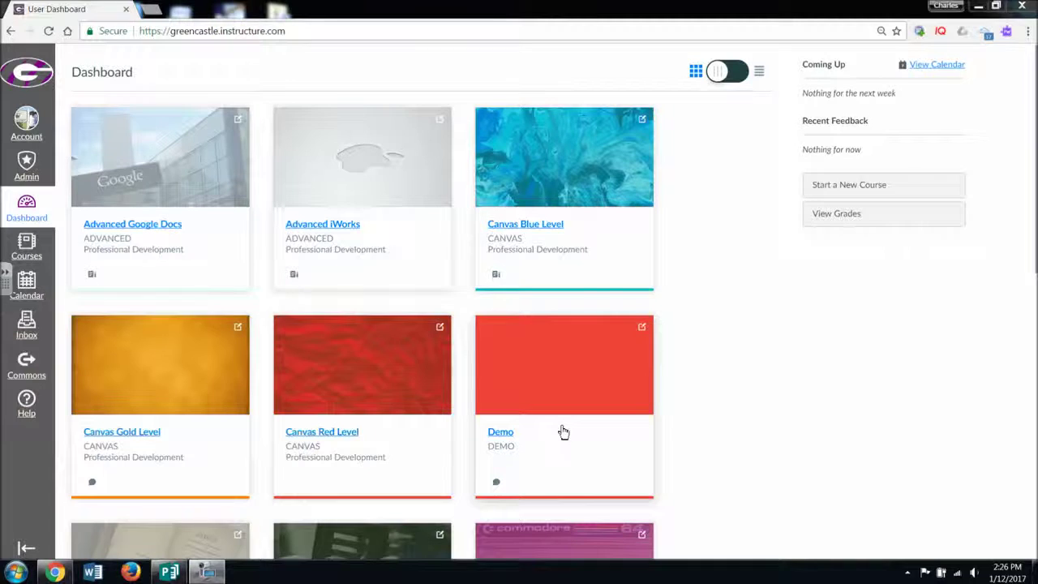
# Step: Change the Demo card's nickname to 'New Nickname' with the orange swatch colour
pyautogui.click(643, 329)
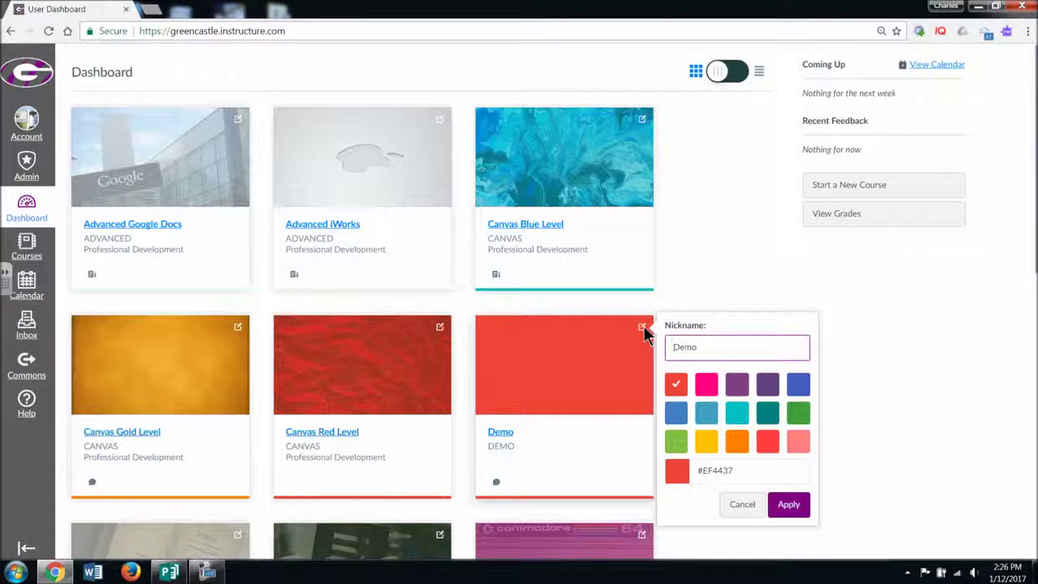
pyautogui.press('Delete')
pyautogui.press('Delete')
pyautogui.press('Delete')
pyautogui.press('Delete')
pyautogui.write('New Ni')
pyautogui.click(737, 441)
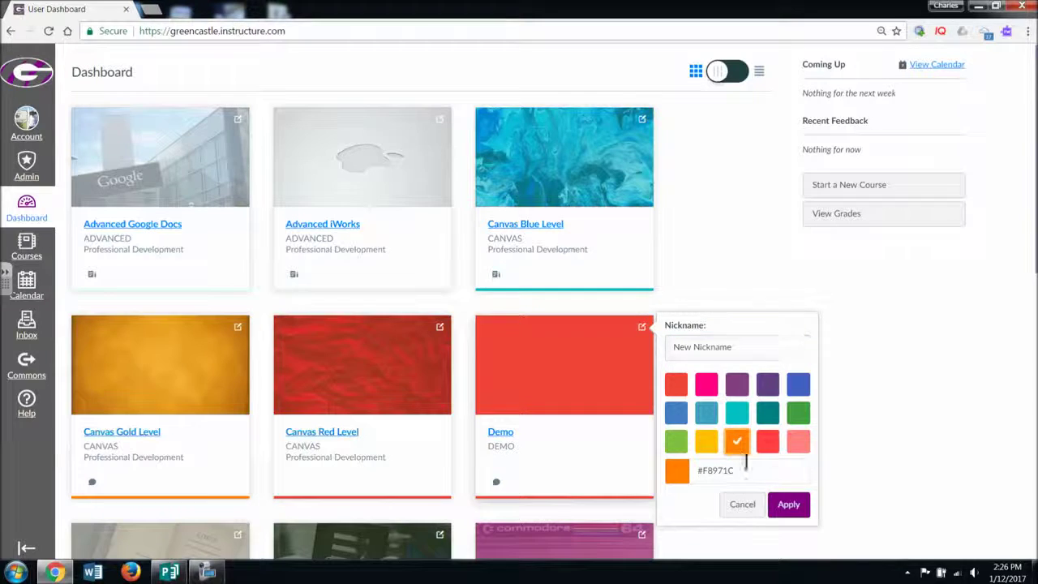
pyautogui.click(789, 511)
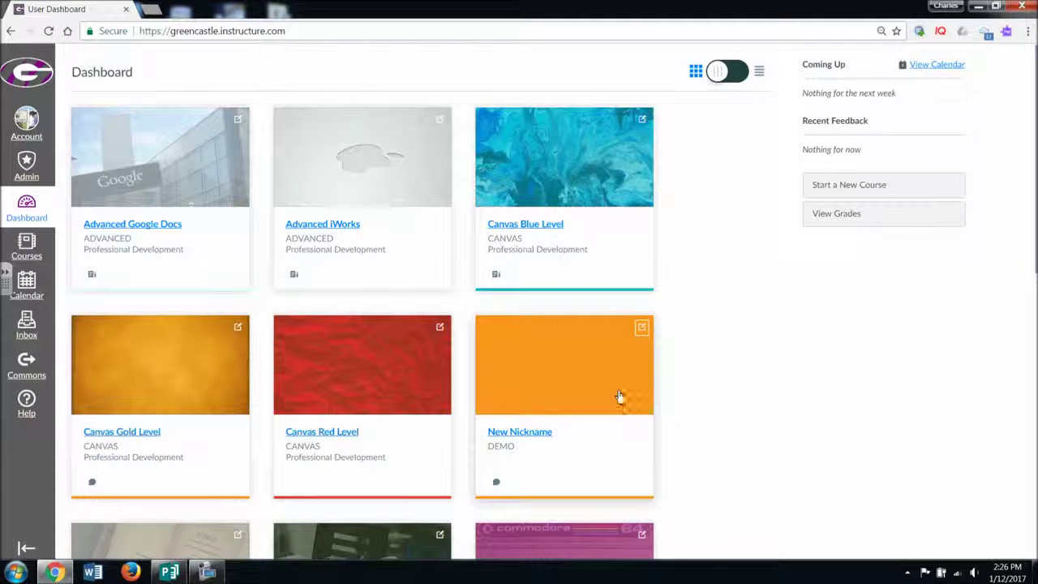
pyautogui.click(646, 331)
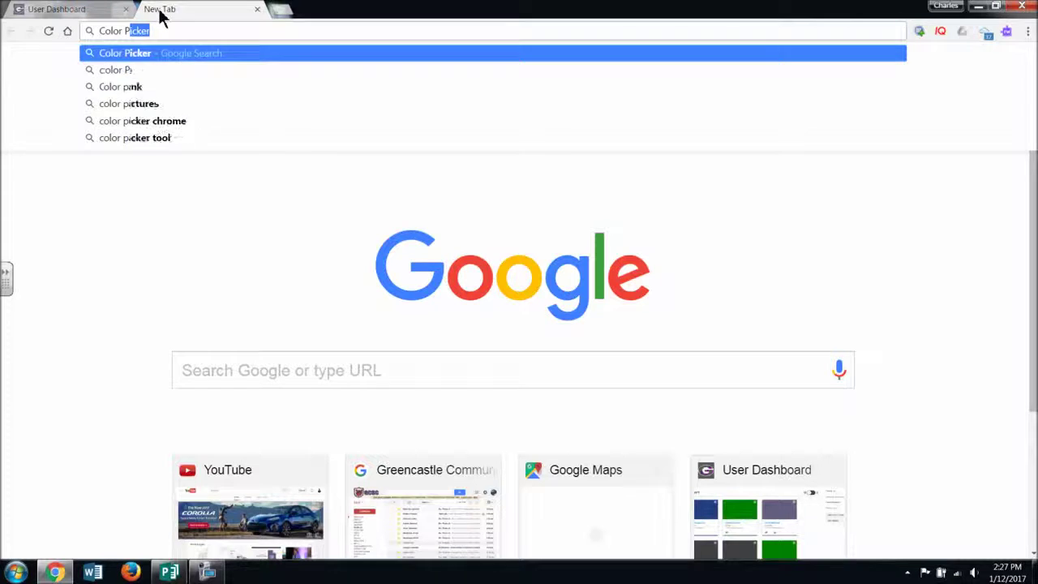
# Step: Search Google for 'Color Picker' and adjust it to bright green #51f704
pyautogui.write('icker')
pyautogui.press('Return')
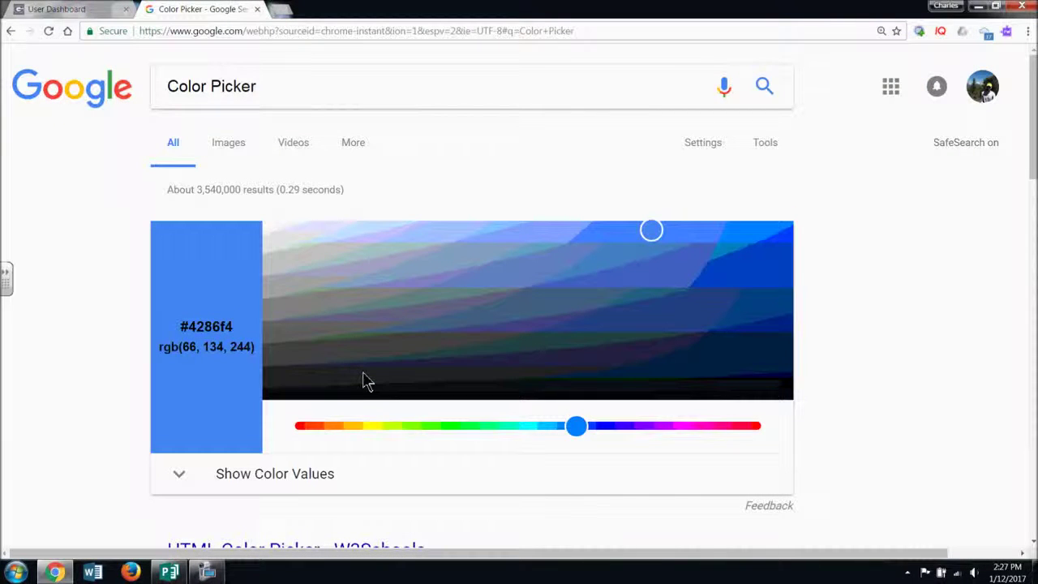
pyautogui.moveTo(581, 429); pyautogui.dragTo(490, 443)
pyautogui.click(430, 438)
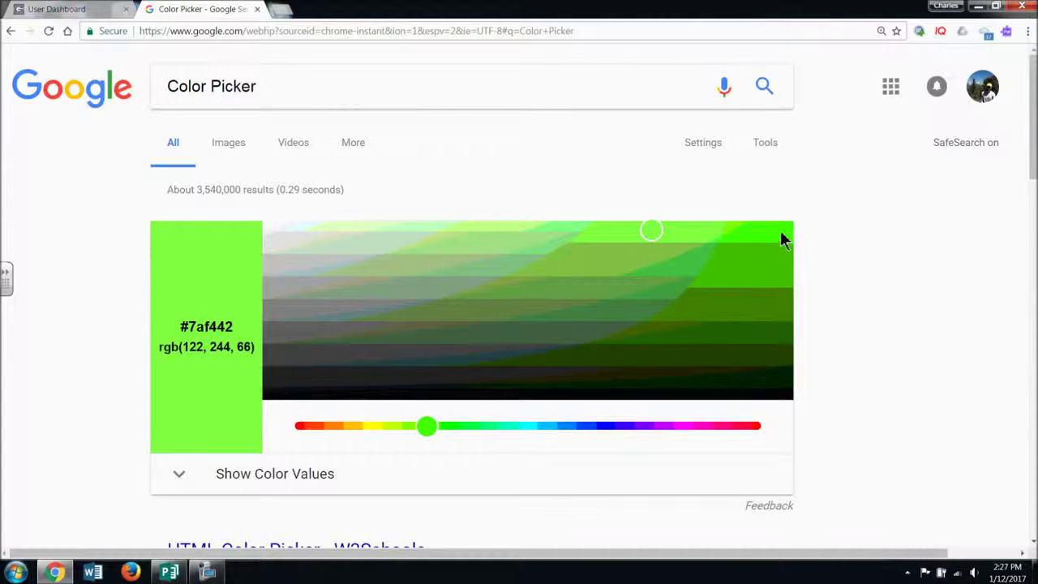
pyautogui.moveTo(791, 236)
pyautogui.mouseDown()
pyautogui.moveTo(769, 246)
pyautogui.moveTo(784, 233)
pyautogui.mouseUp()
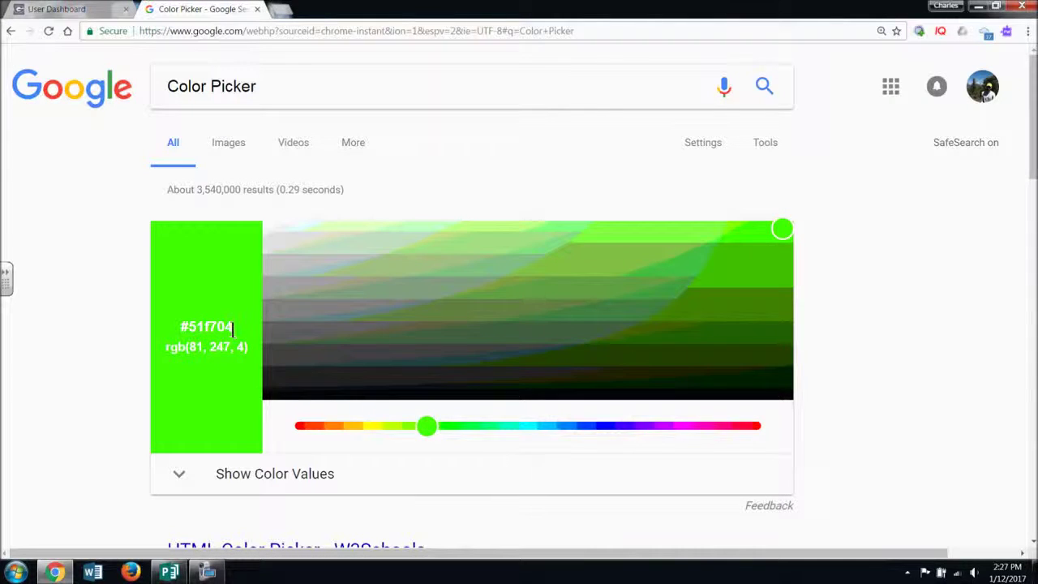
# Step: Copy the #51f704 hex code and return to the Canvas dashboard tab
pyautogui.moveTo(233, 327); pyautogui.dragTo(180, 326)
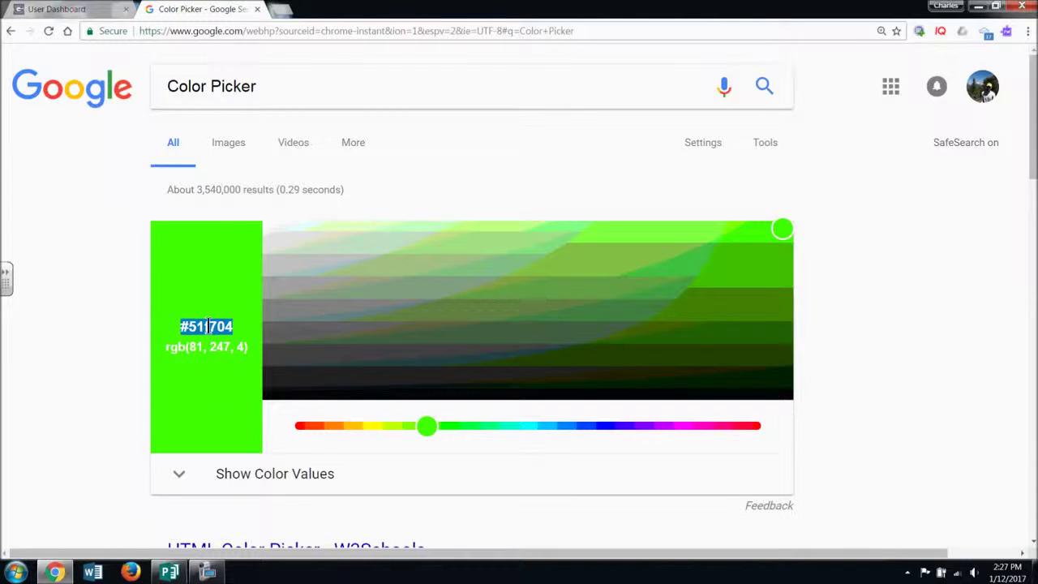
pyautogui.rightClick(207, 326)
pyautogui.click(232, 332)
pyautogui.click(82, 12)
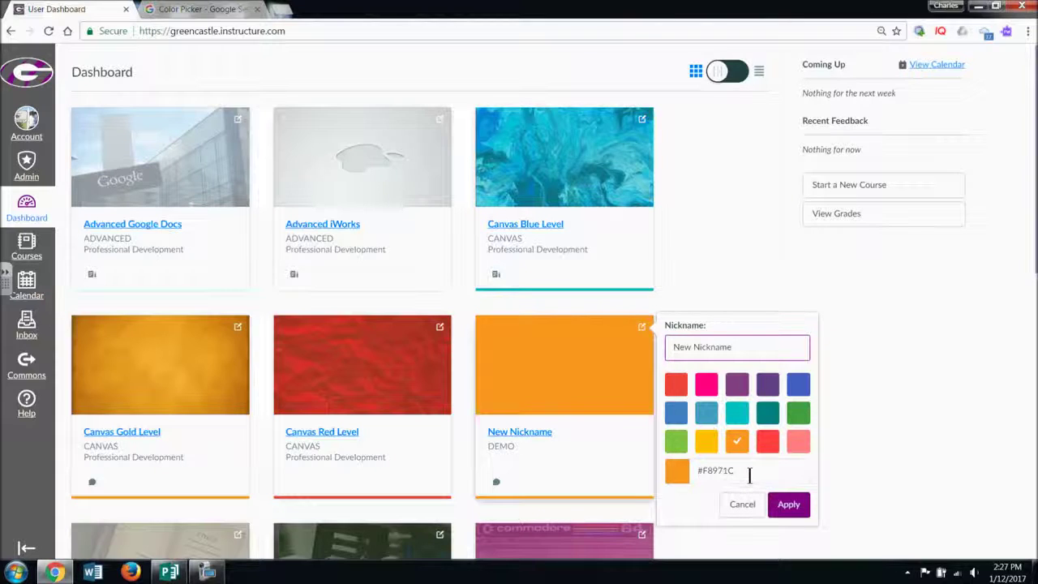
# Step: Replace the card's #F8971C hex with the pasted #51f704 and apply it
pyautogui.moveTo(749, 476); pyautogui.dragTo(686, 468)
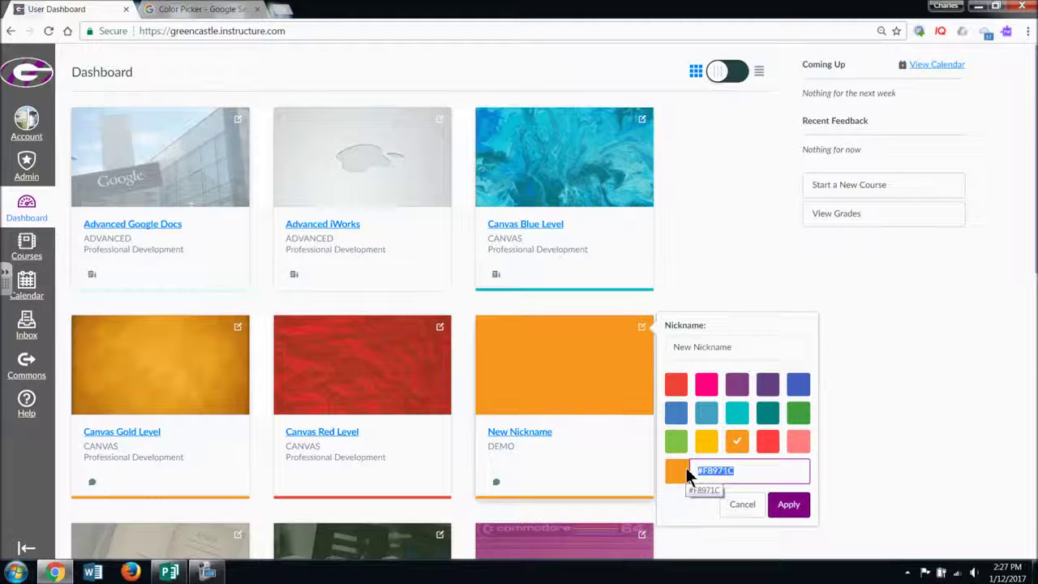
pyautogui.hotkey('ctrl', 'v')
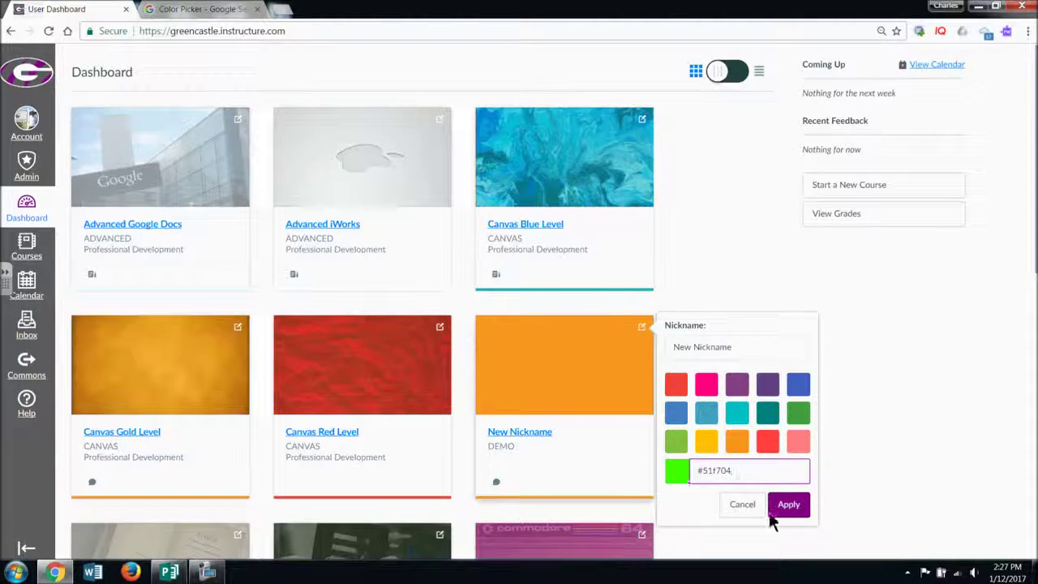
pyautogui.click(771, 517)
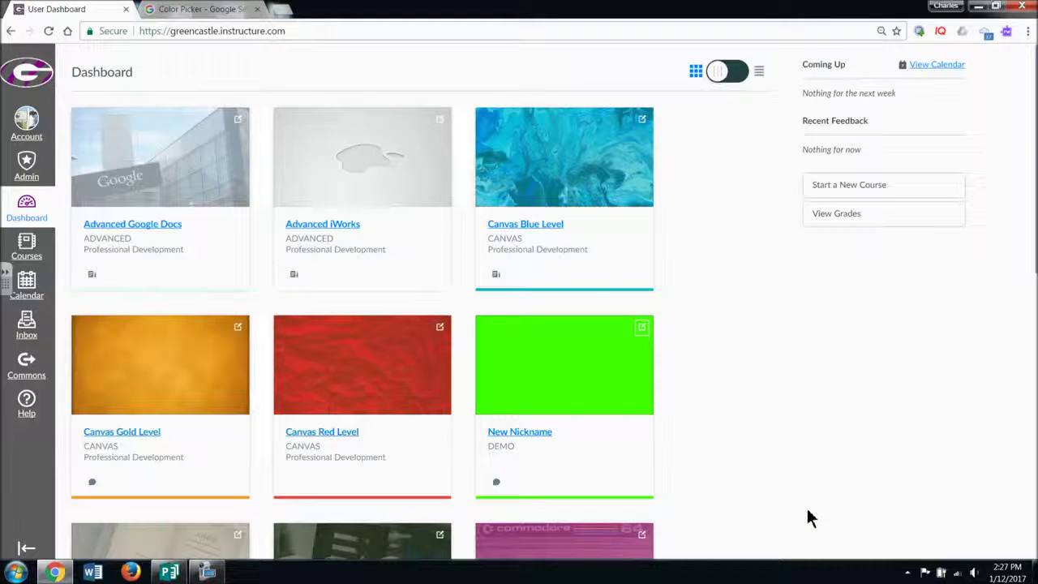
pyautogui.click(168, 9)
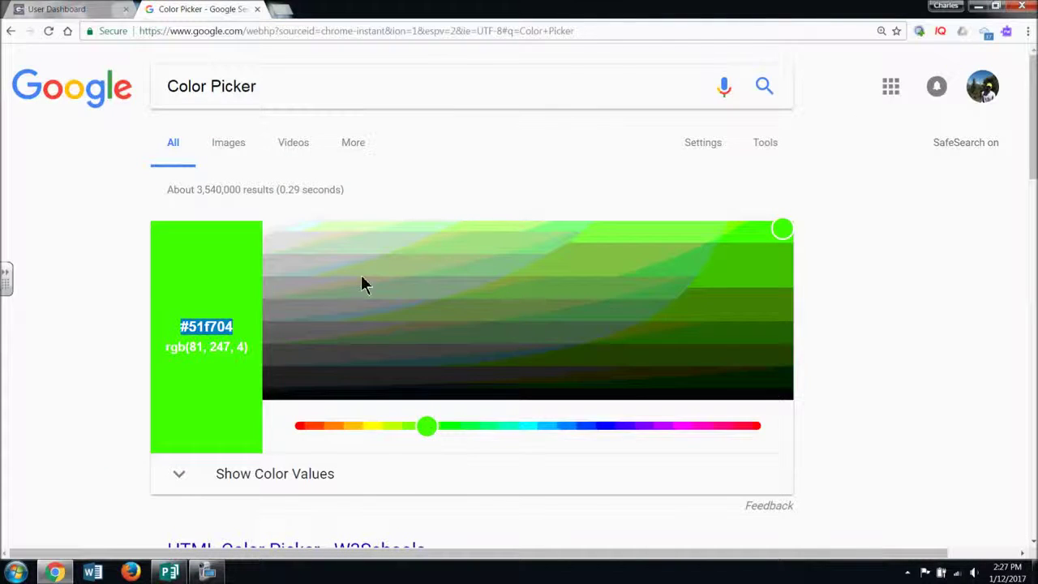
pyautogui.click(64, 8)
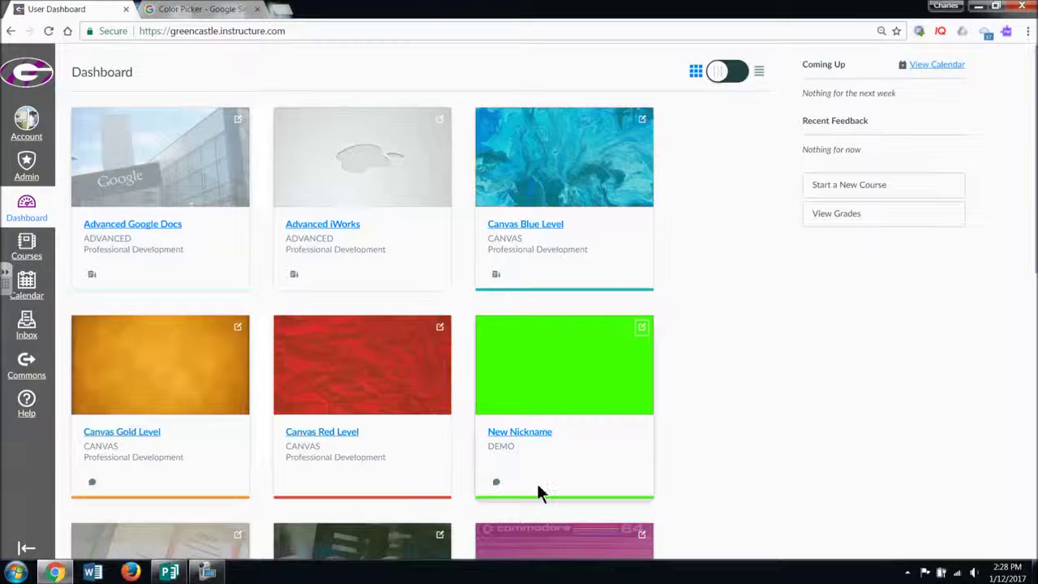
# Step: Open the New Nickname course's Settings and its Choose Image dialog
pyautogui.click(528, 438)
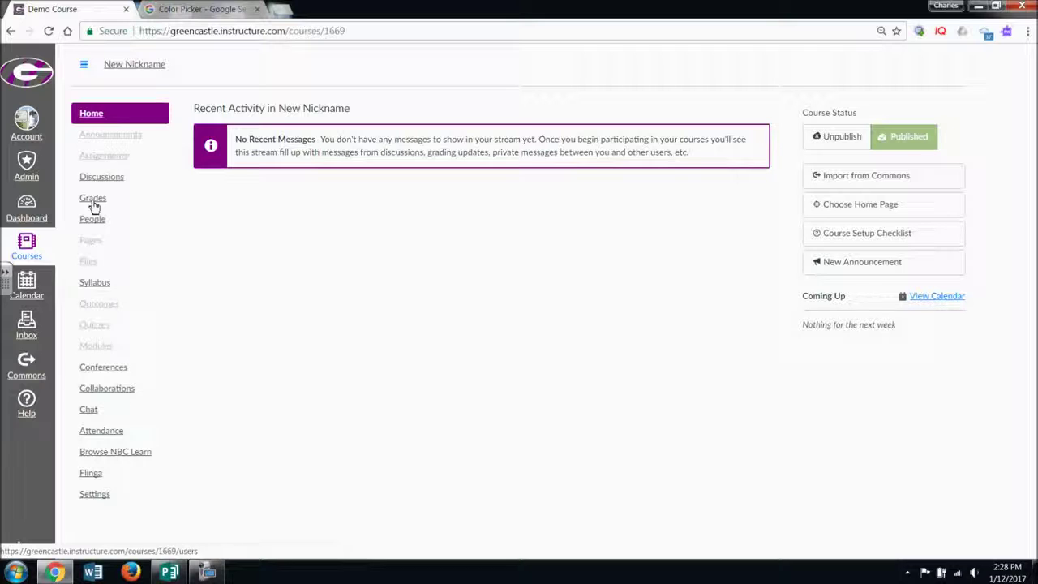
pyautogui.click(97, 490)
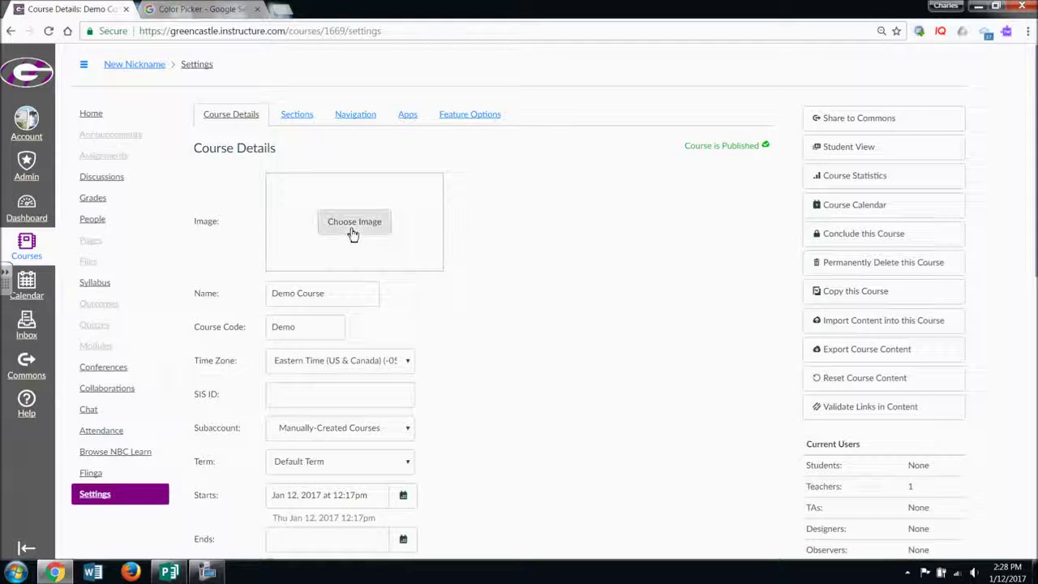
pyautogui.click(352, 230)
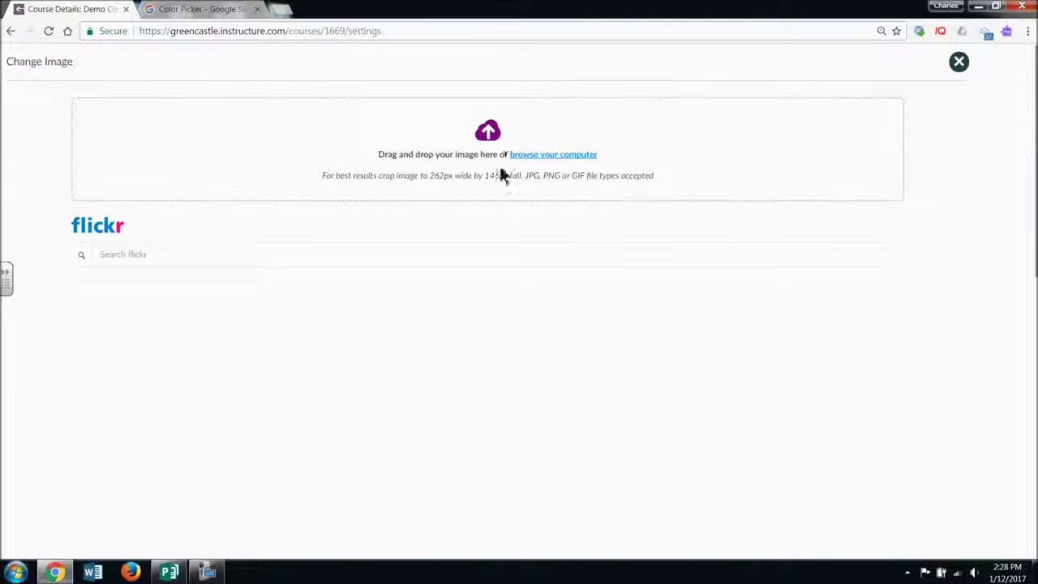
# Step: Search Flickr for 'Computer' and use the close-up keyboard keys photo as the course image
pyautogui.click(164, 259)
pyautogui.write('Computer')
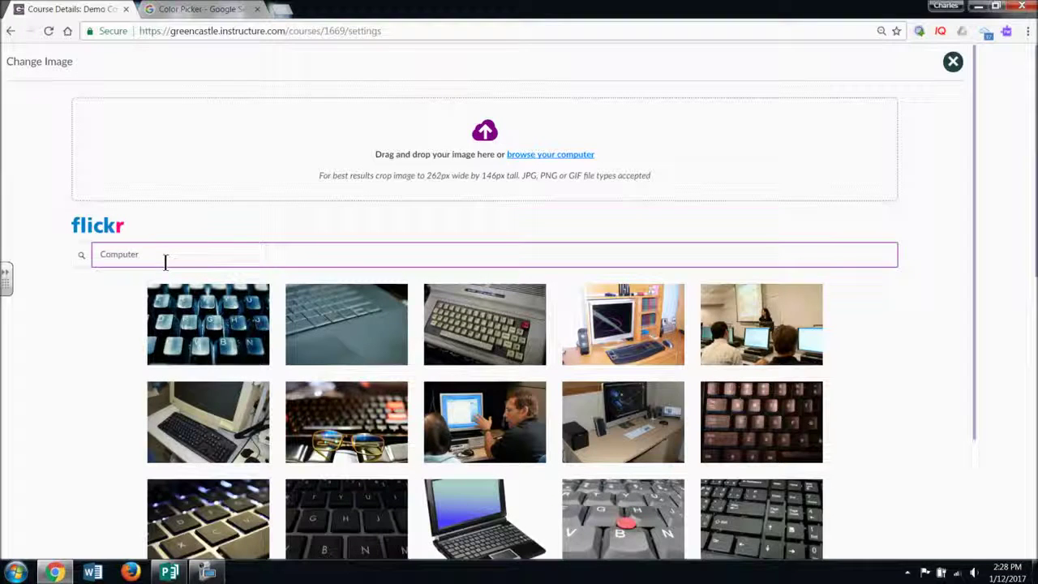
pyautogui.scroll(-2, 473, 397)
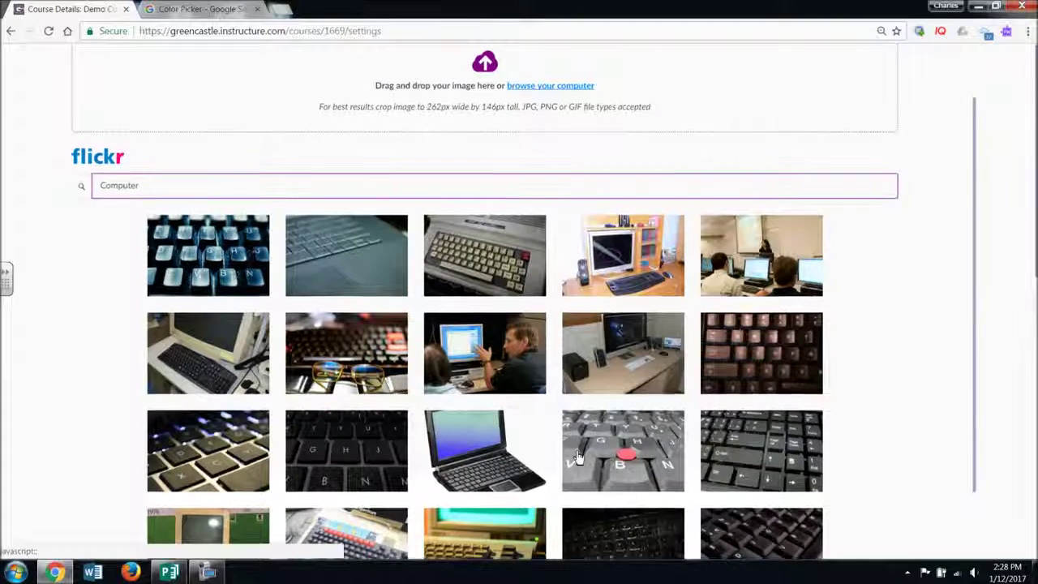
pyautogui.scroll(1, 580, 461)
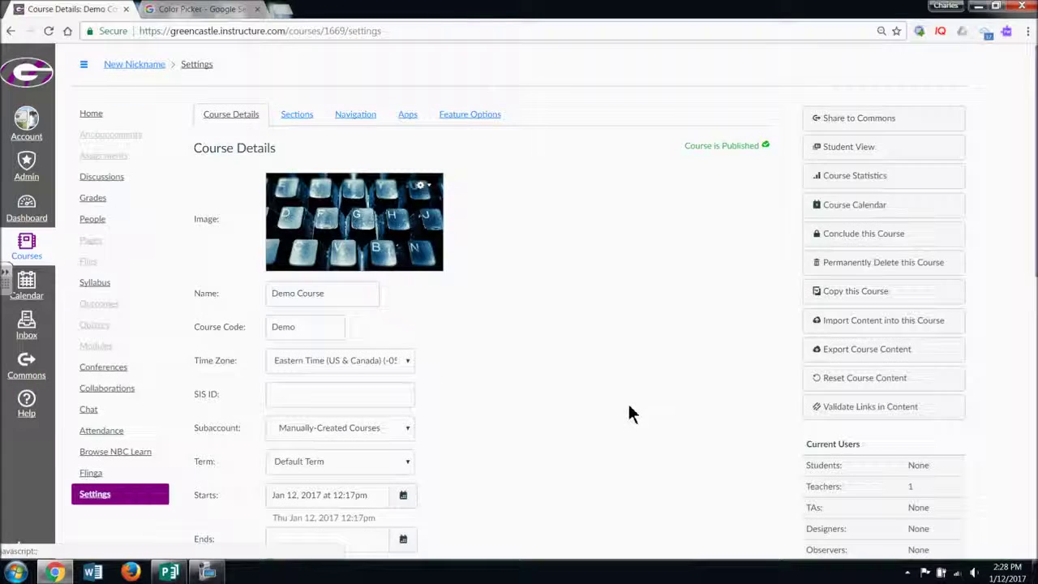
# Step: Save with Update Course Details and go back to the Dashboard
pyautogui.scroll(-7, 632, 414)
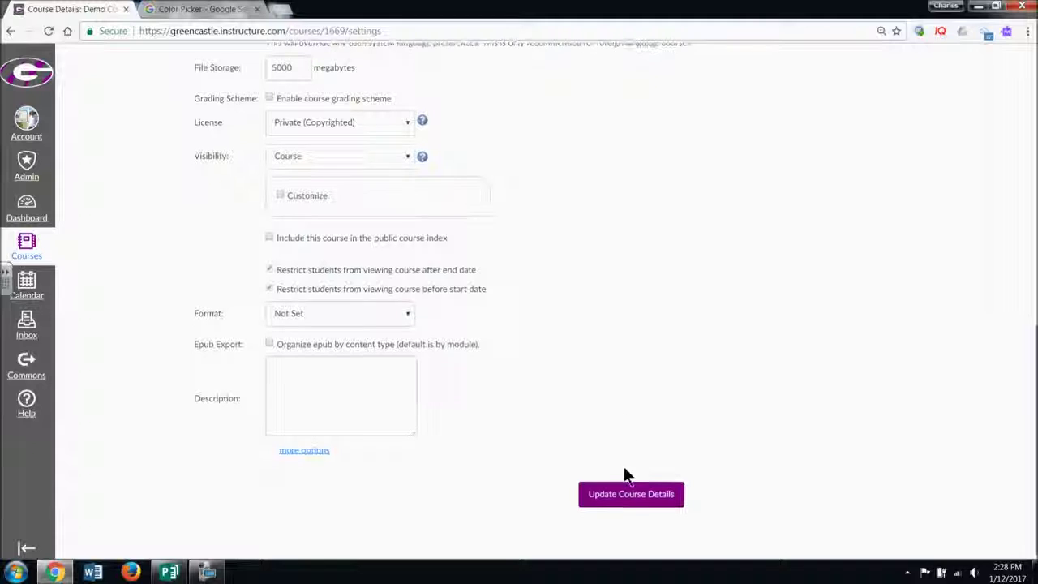
pyautogui.click(636, 496)
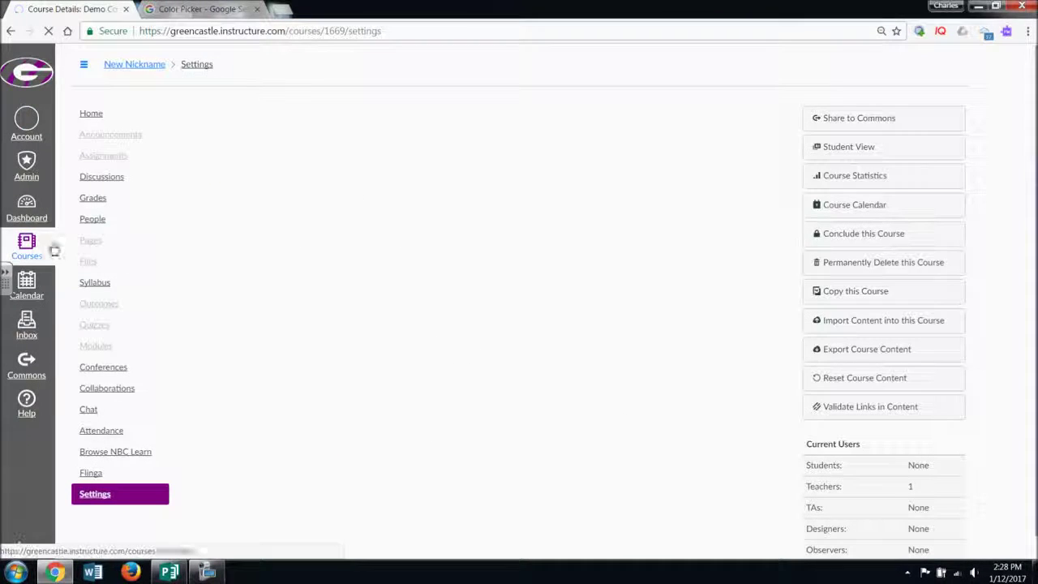
pyautogui.click(32, 221)
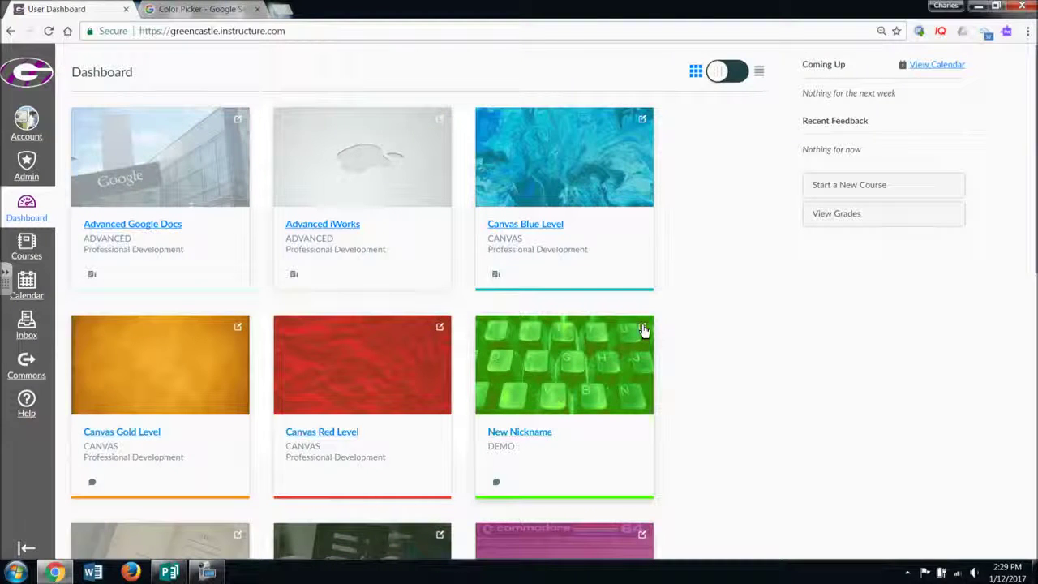
pyautogui.click(643, 330)
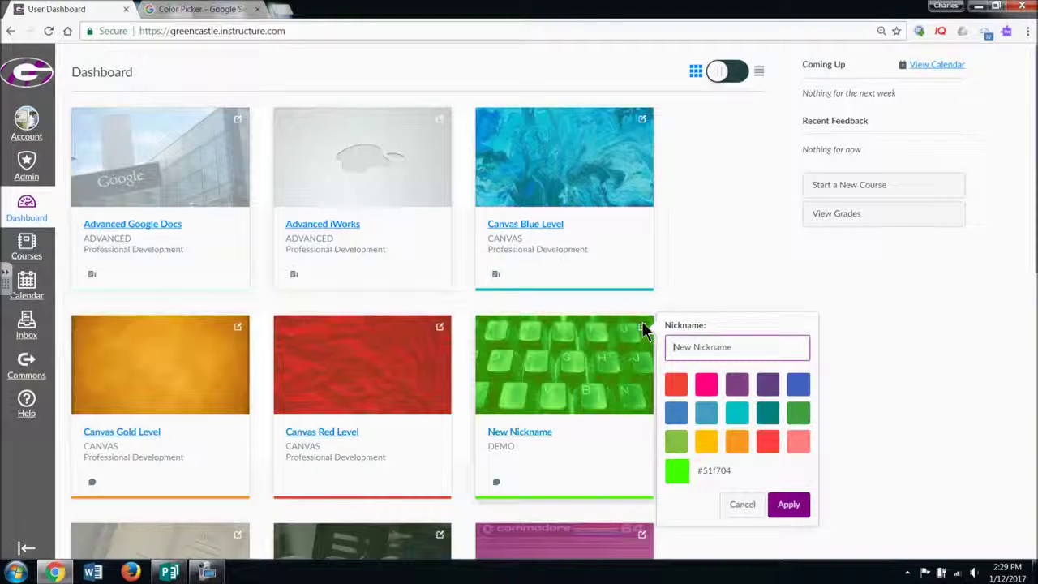
pyautogui.click(167, 8)
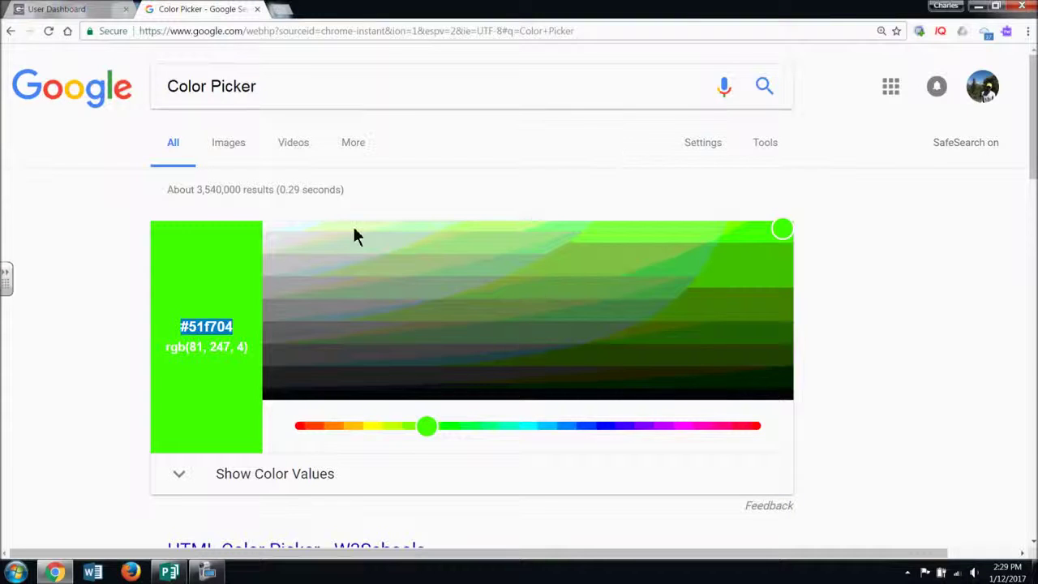
pyautogui.click(88, 8)
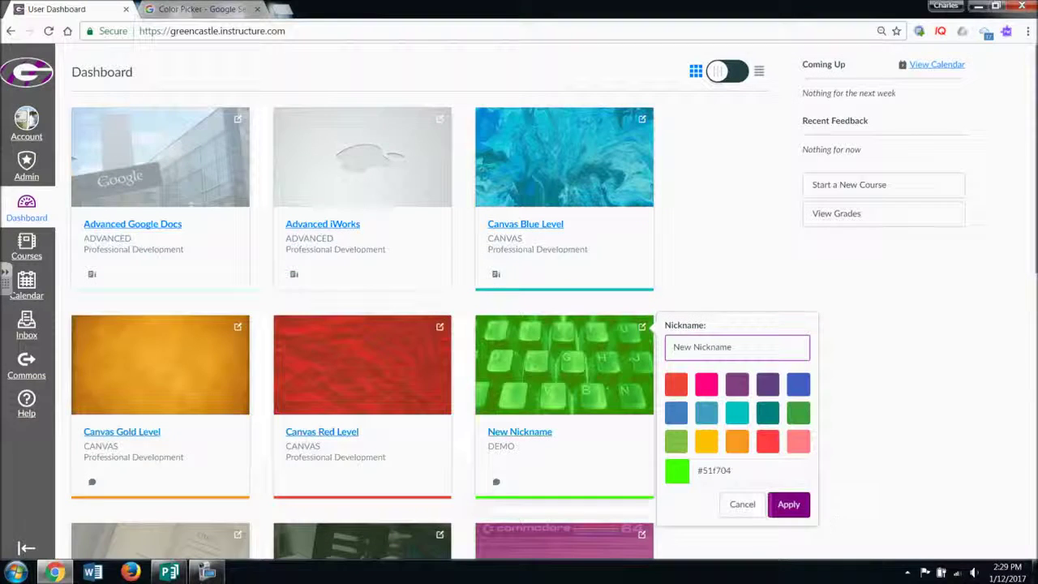
pyautogui.click(744, 509)
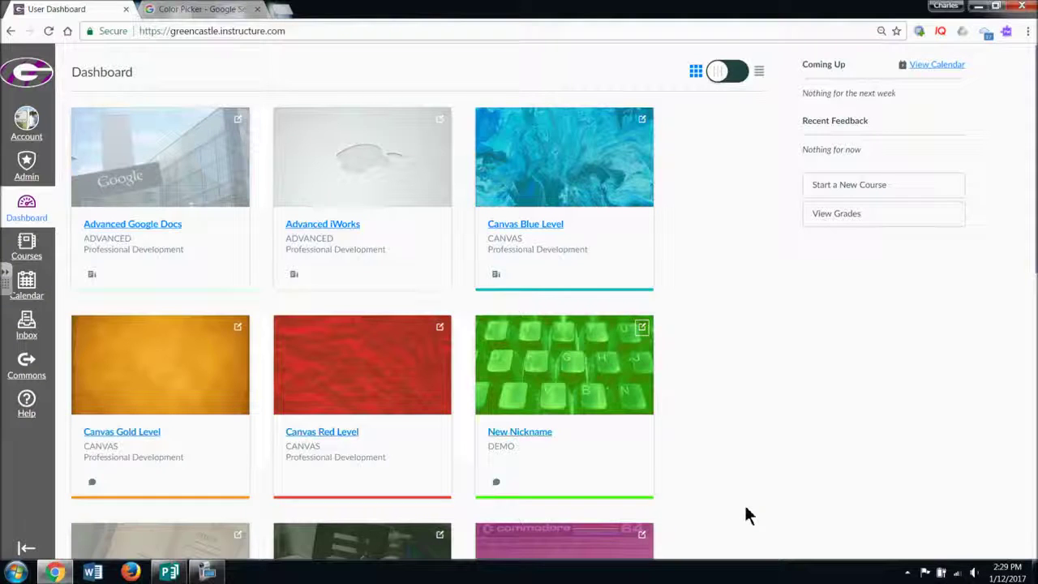